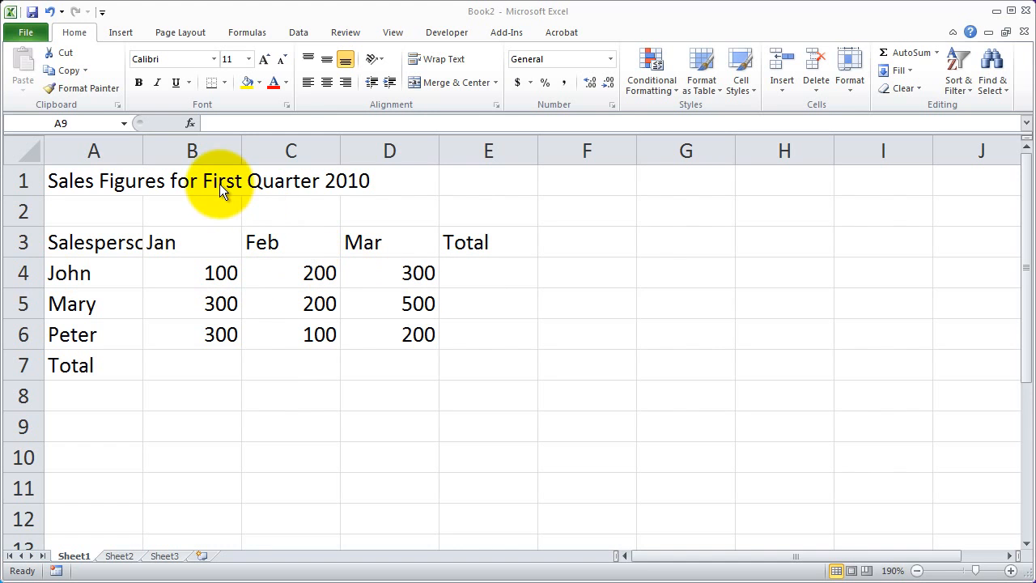
# Total the first salesperson's three months in cell E4 with the formula =B4+C4+D4.
pyautogui.click(217, 270)
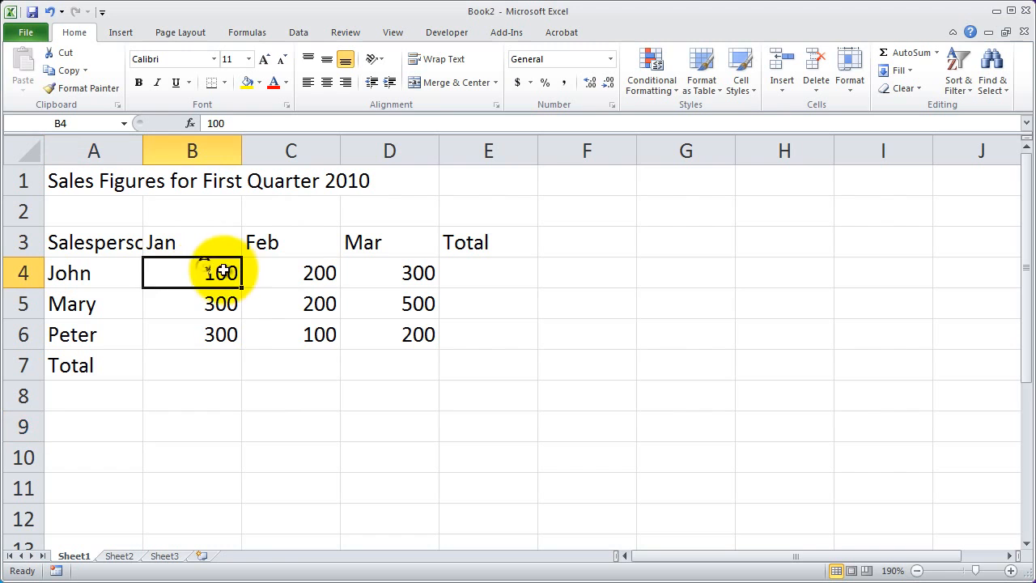
pyautogui.click(293, 265)
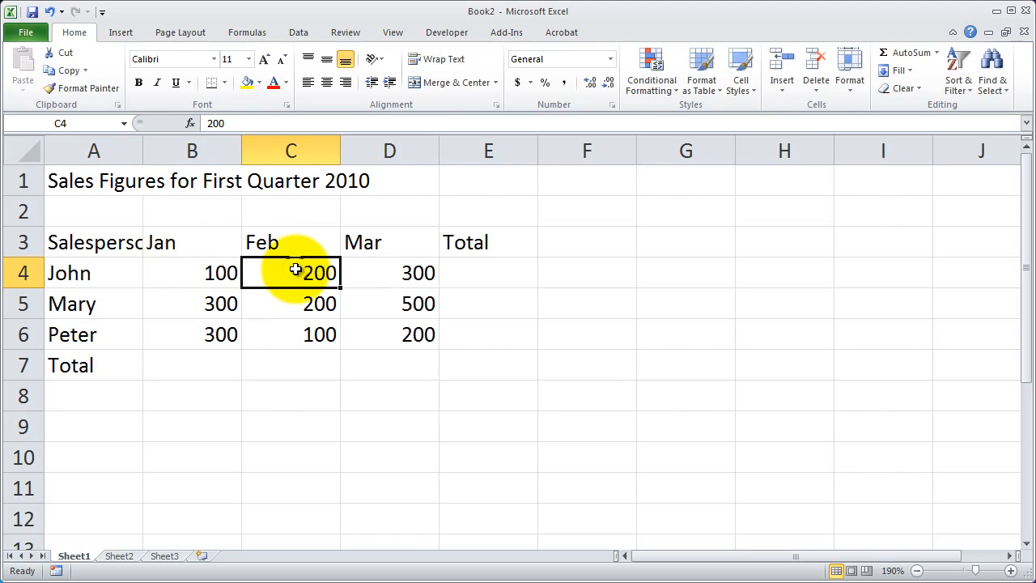
pyautogui.click(405, 277)
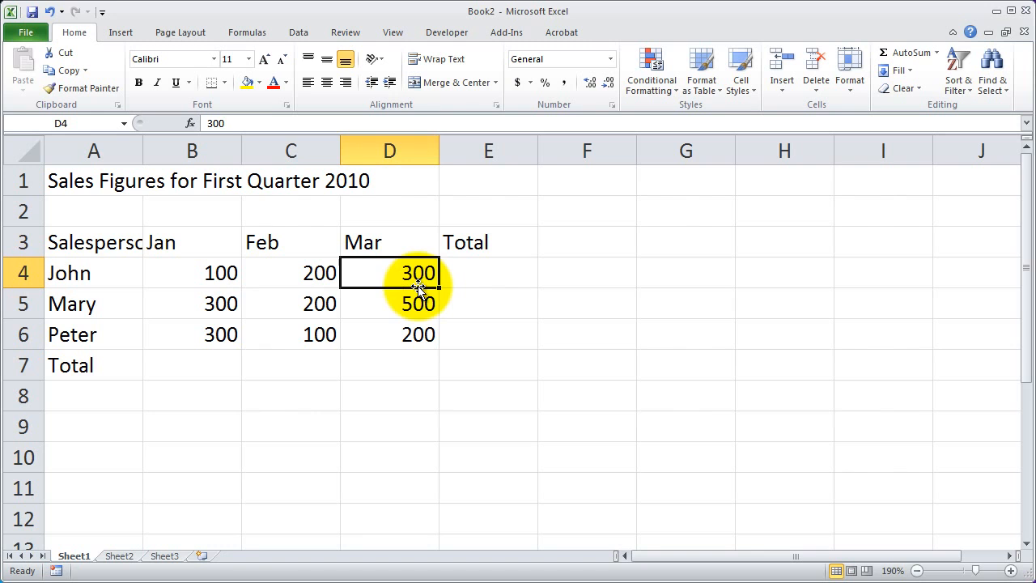
pyautogui.click(481, 275)
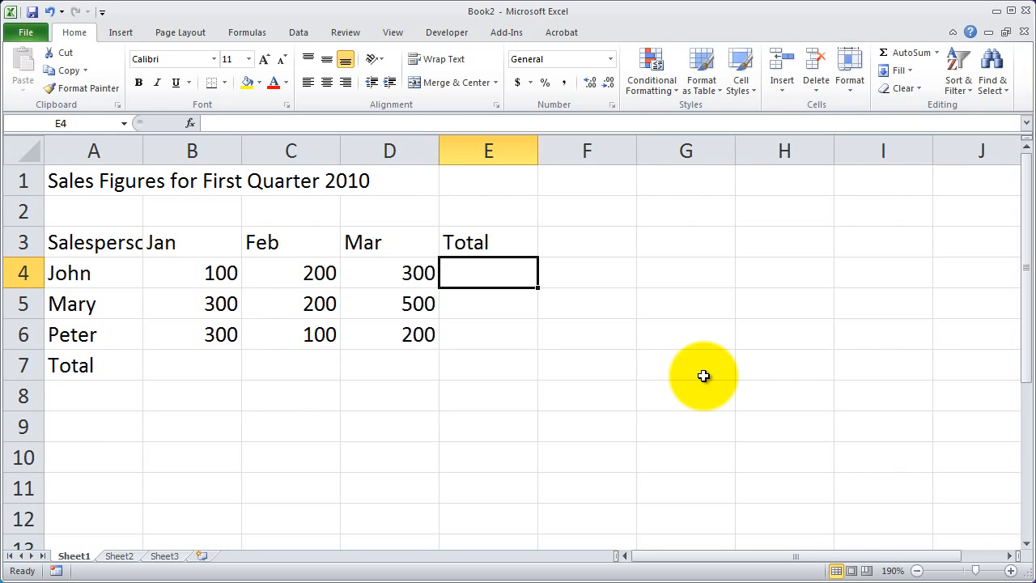
pyautogui.write('=')
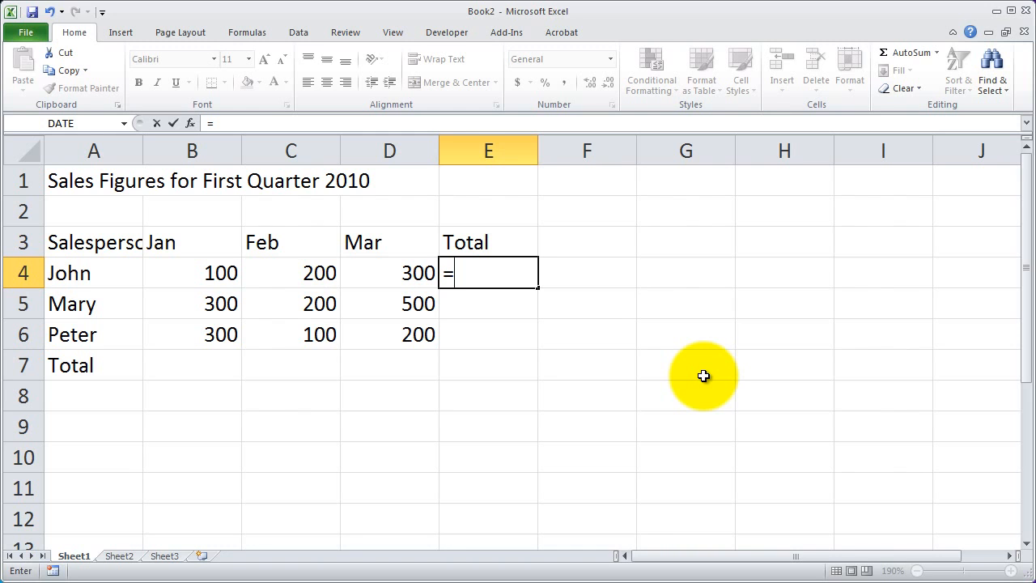
pyautogui.write('b4')
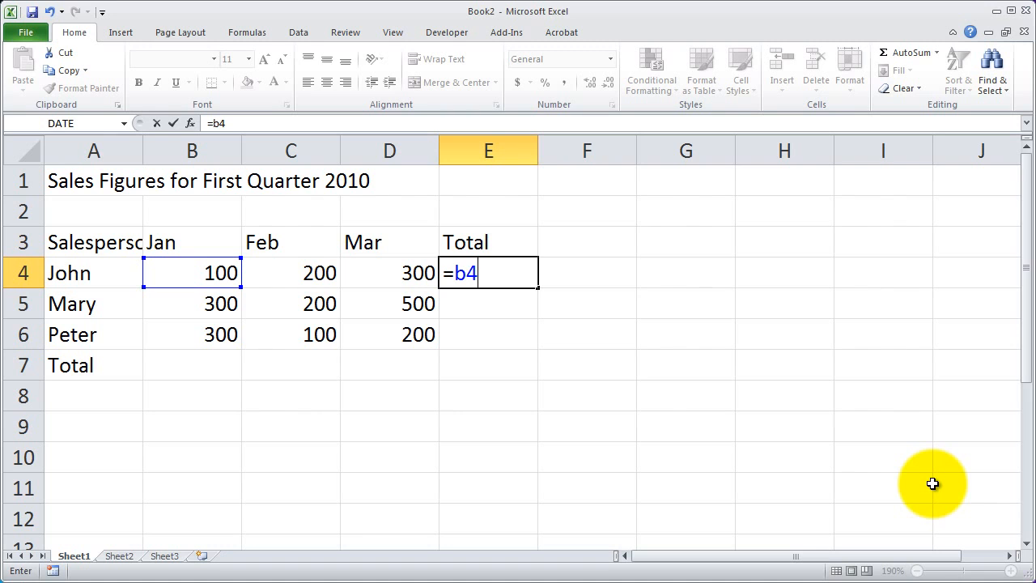
pyautogui.write('+c4')
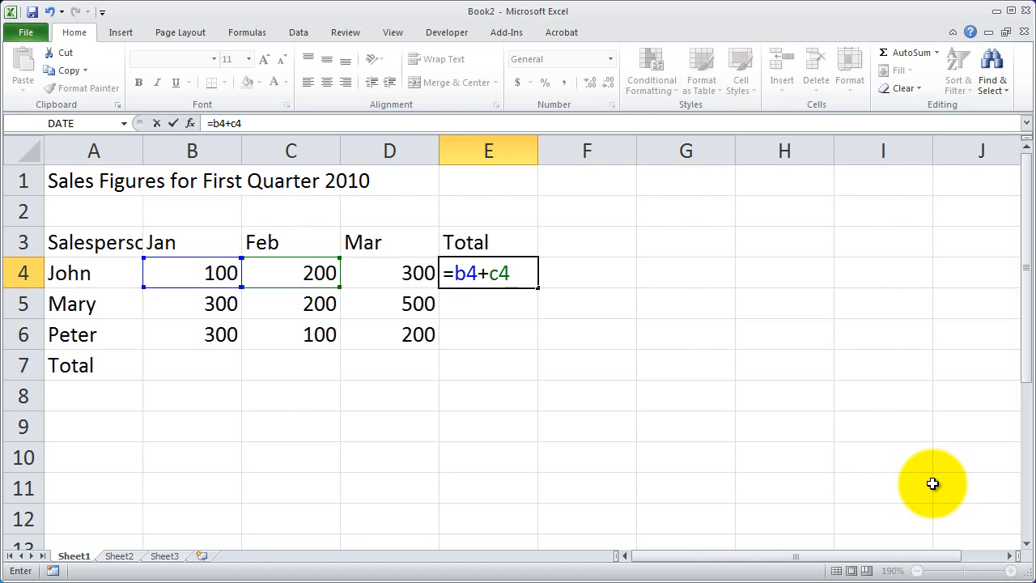
pyautogui.write('+d4')
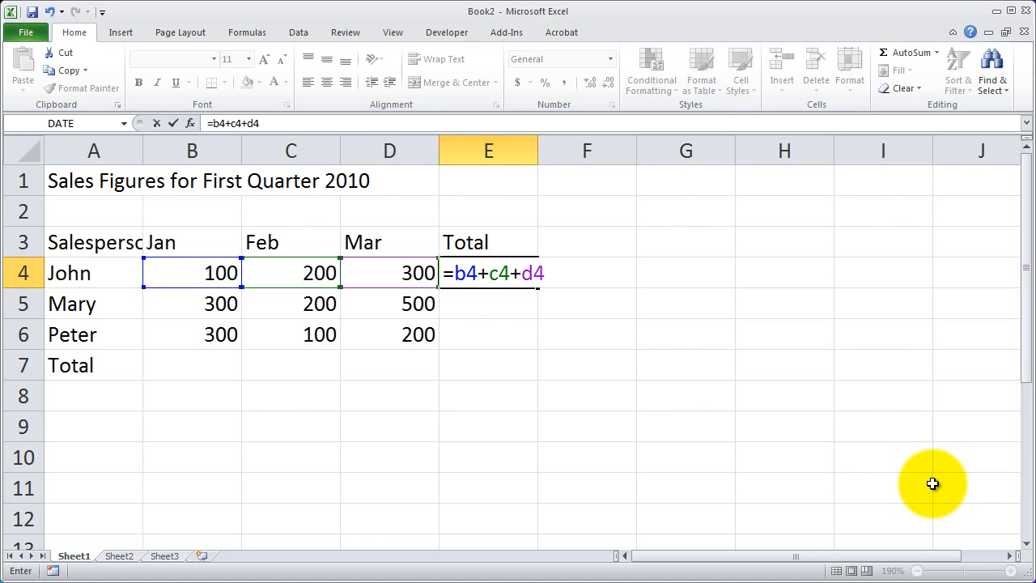
pyautogui.press('Return')
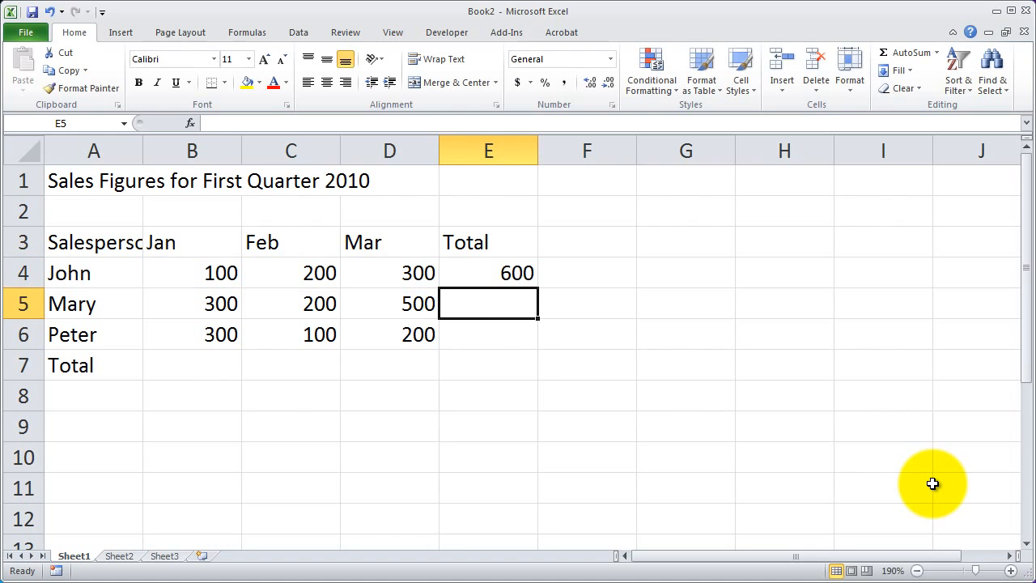
pyautogui.click(494, 276)
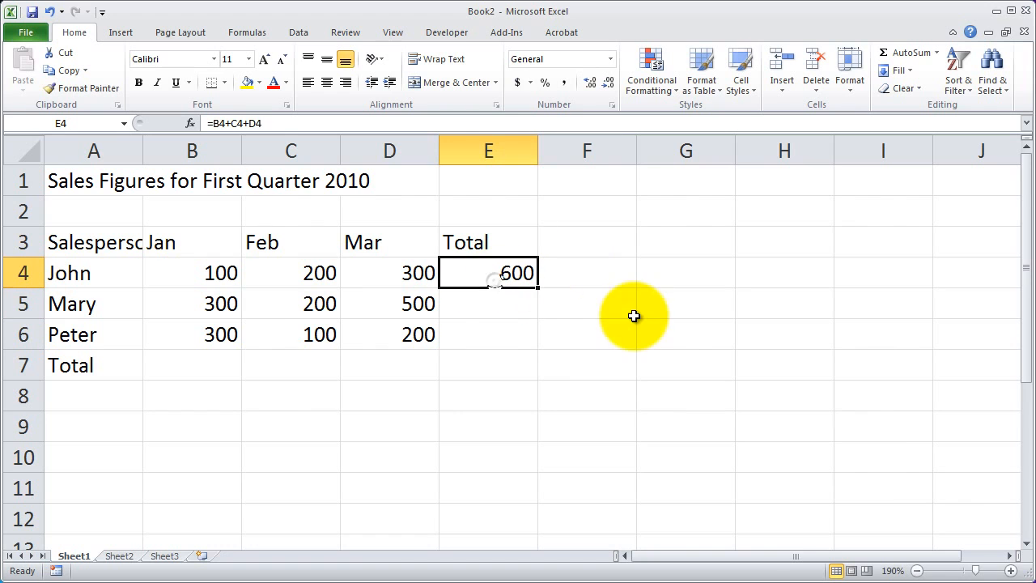
# Total the January sales in cell B7 with the formula =B4+B5+B6.
pyautogui.click(192, 365)
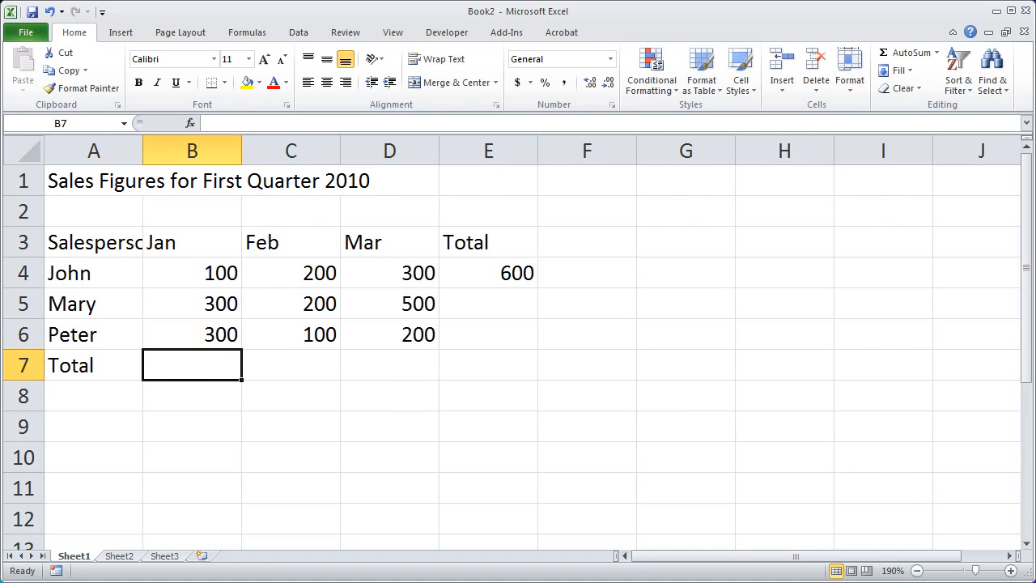
pyautogui.write('=')
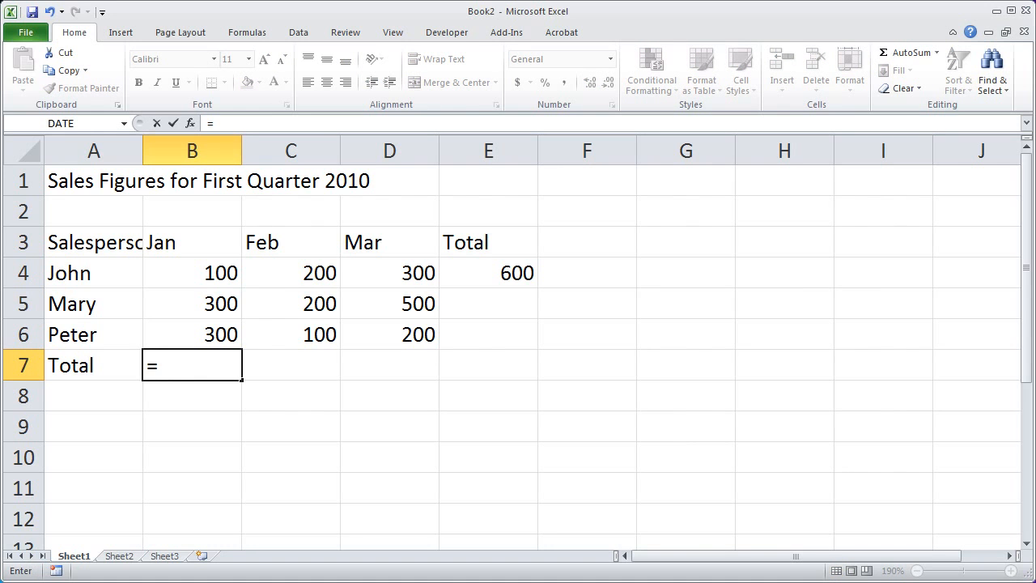
pyautogui.write('b4')
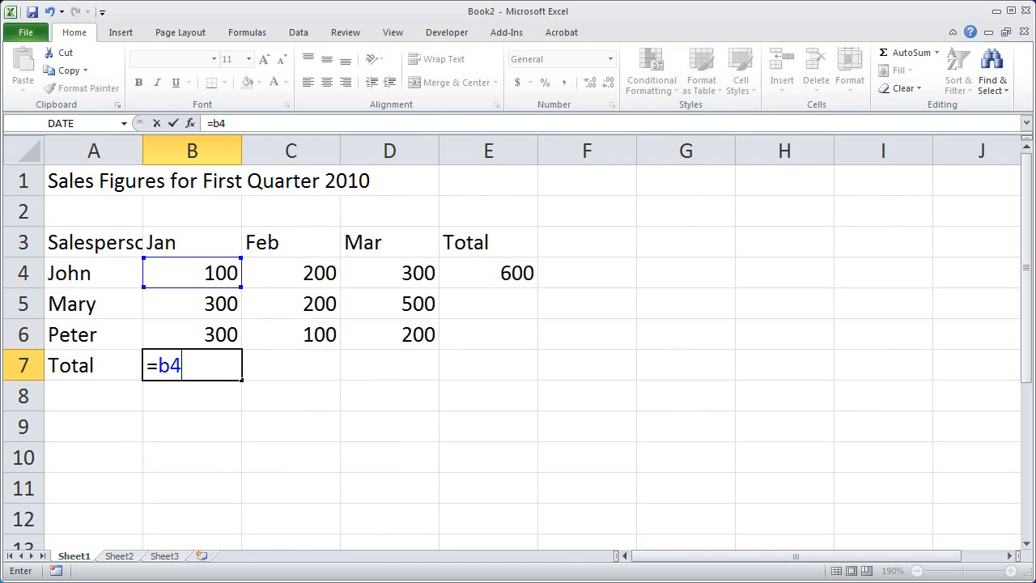
pyautogui.write('+b5')
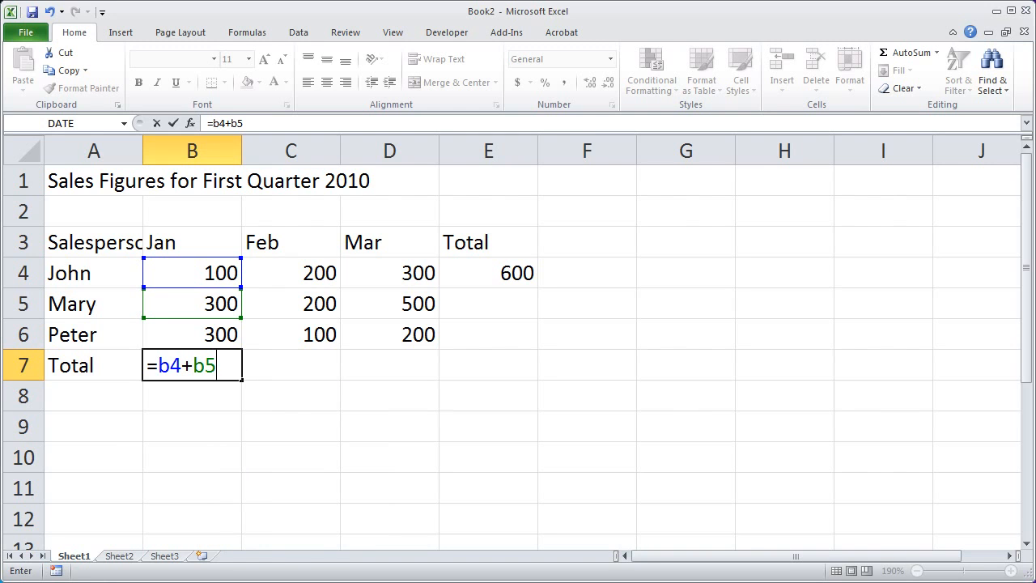
pyautogui.write('+b6')
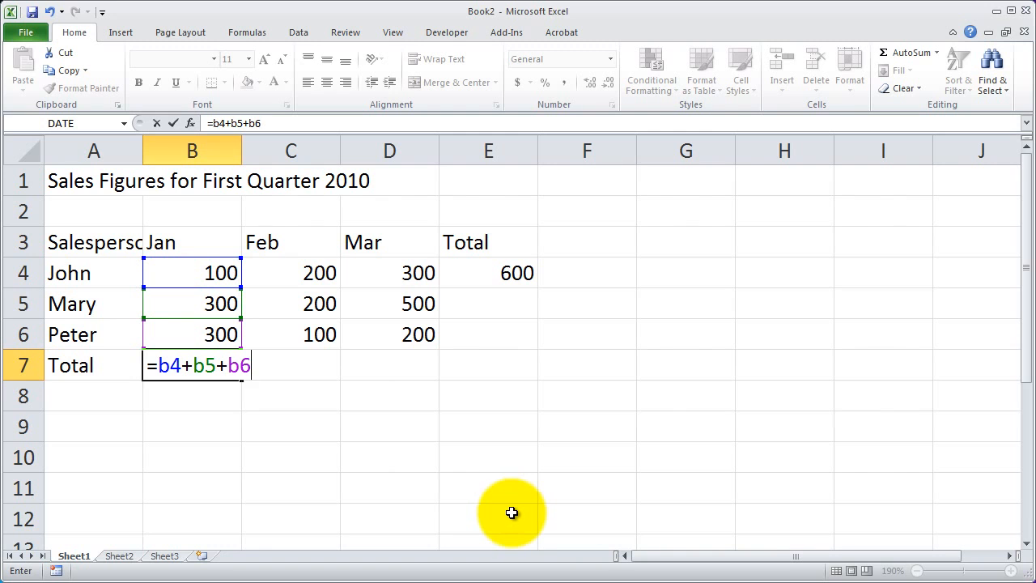
pyautogui.press('Return')
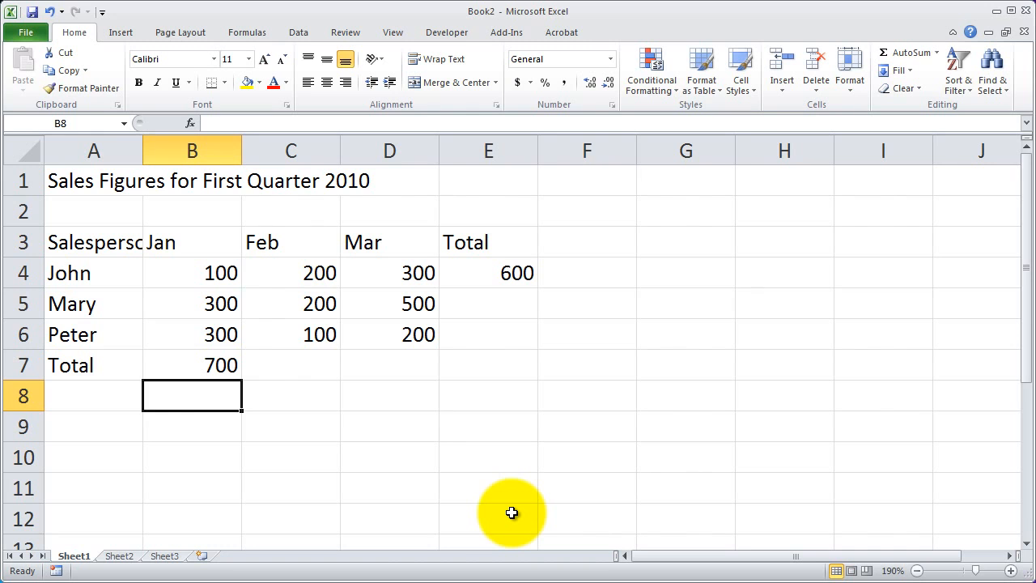
pyautogui.press('Down')
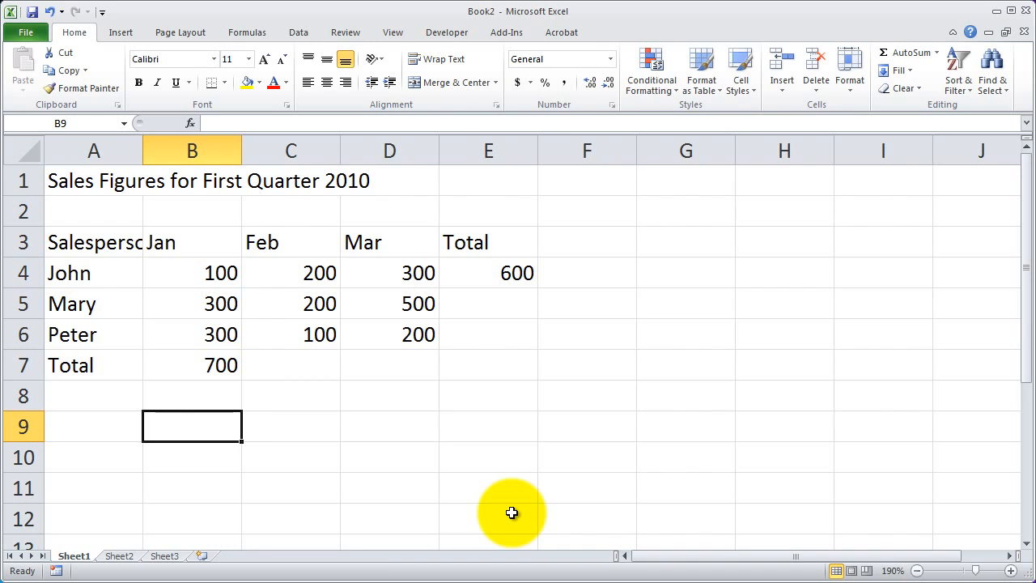
pyautogui.write('=')
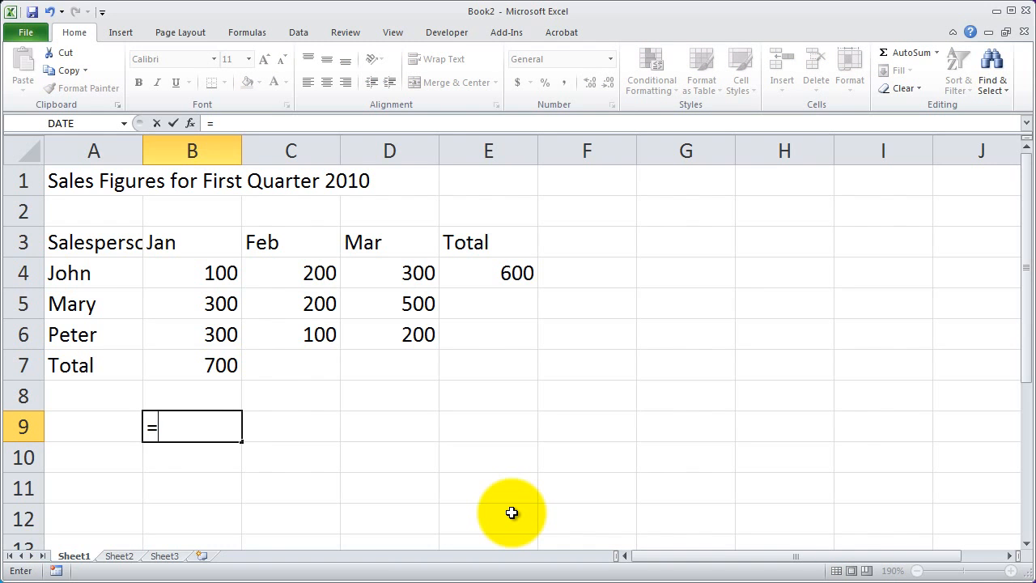
pyautogui.write('NAME')
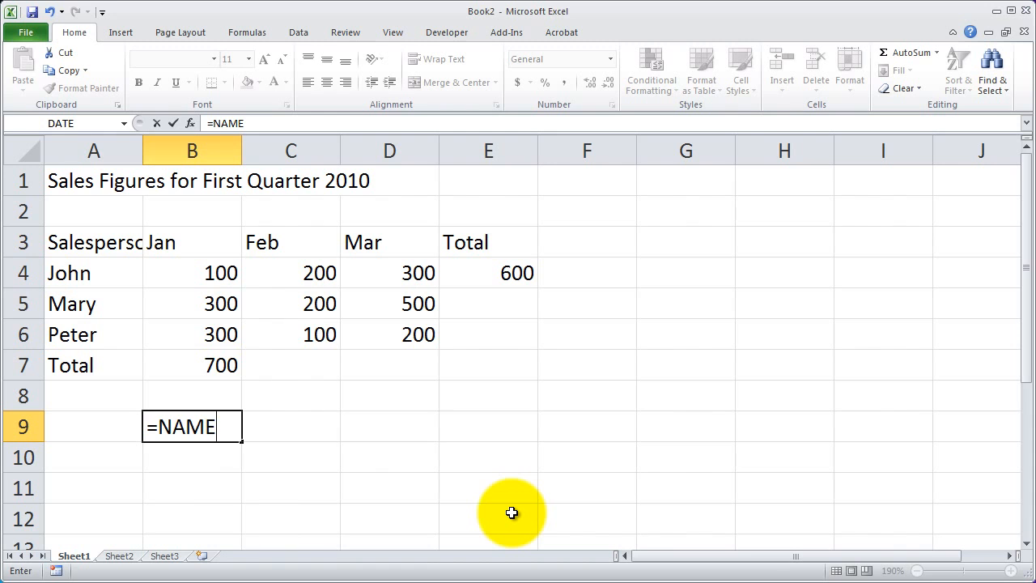
pyautogui.write('(RANGE)')
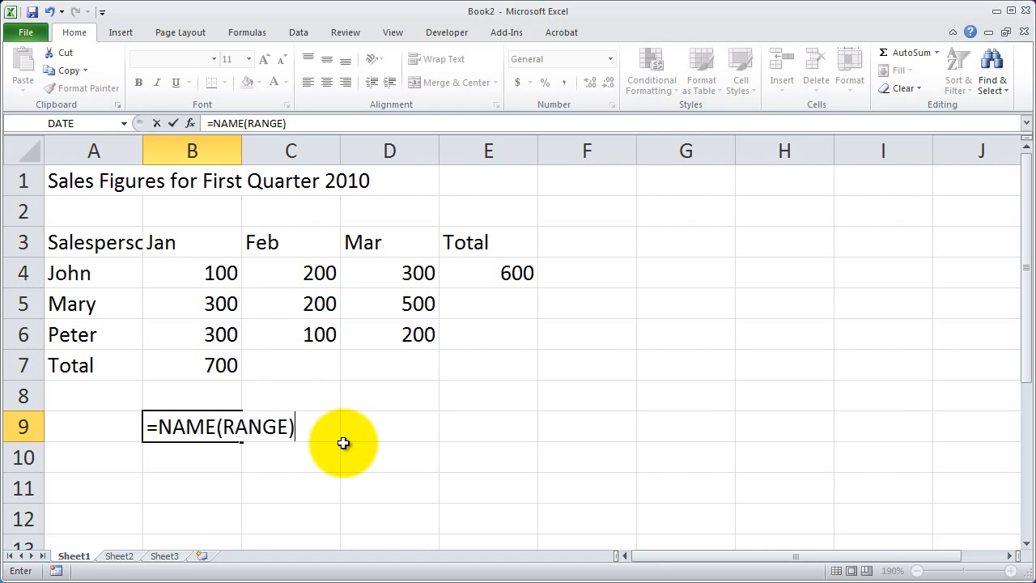
pyautogui.press('Escape')
# Clear the addition formulas from the total cells E4 and B7.
pyautogui.click(488, 273)
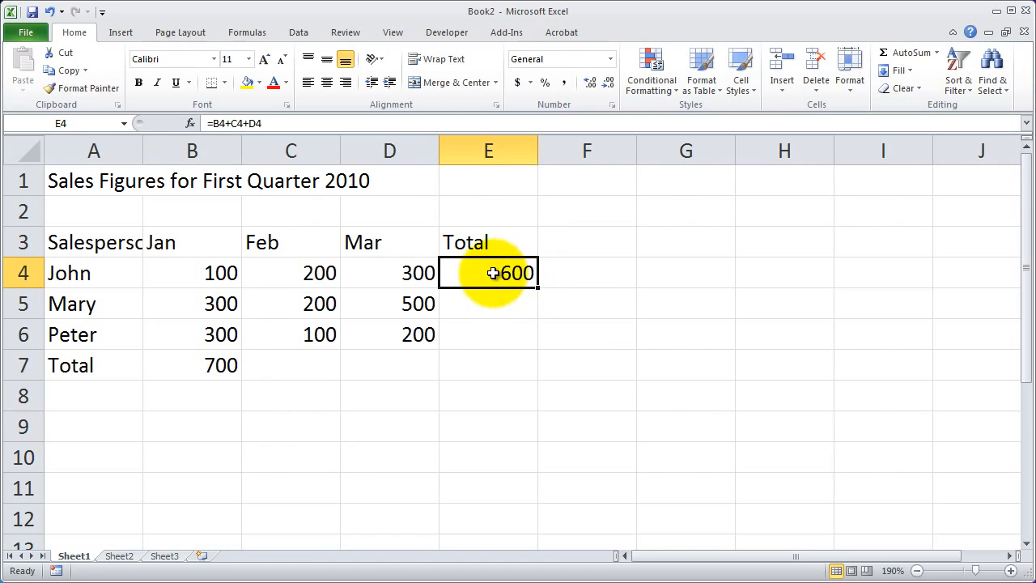
pyautogui.press('Delete')
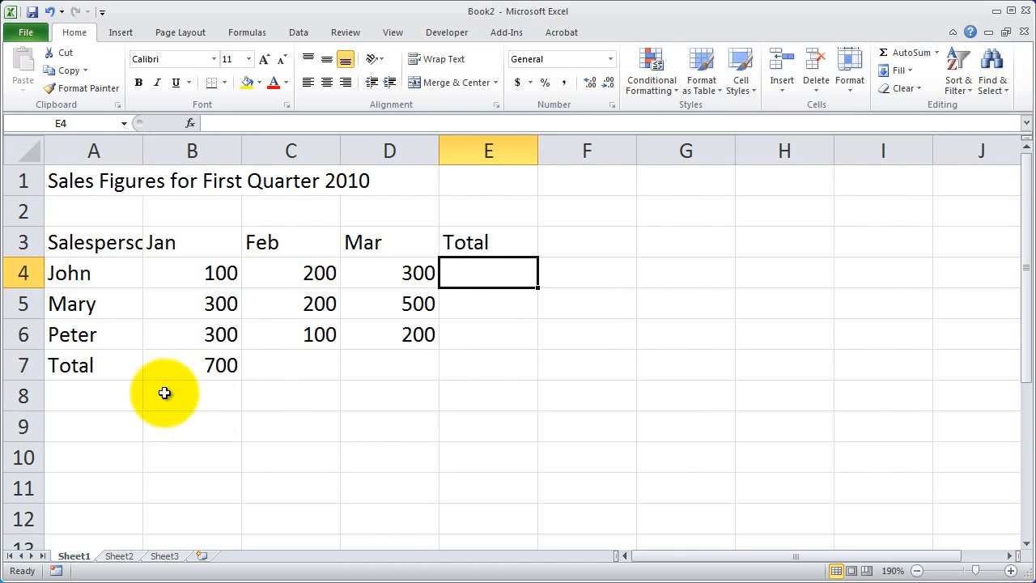
pyautogui.click(225, 369)
pyautogui.press('Delete')
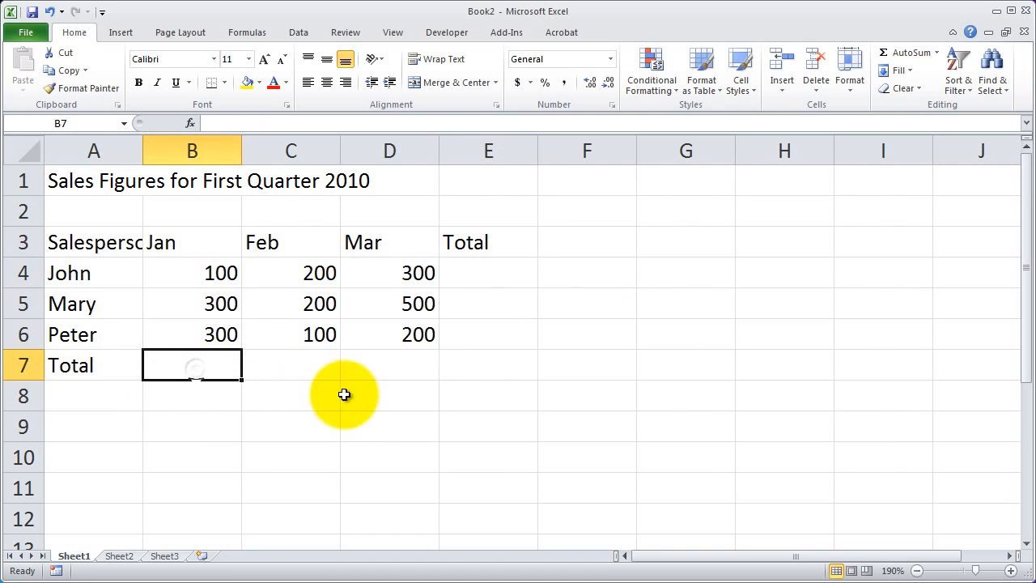
# Total the first salesperson's sales in cell E4 with the SUM function over the range B4:D4.
pyautogui.click(487, 278)
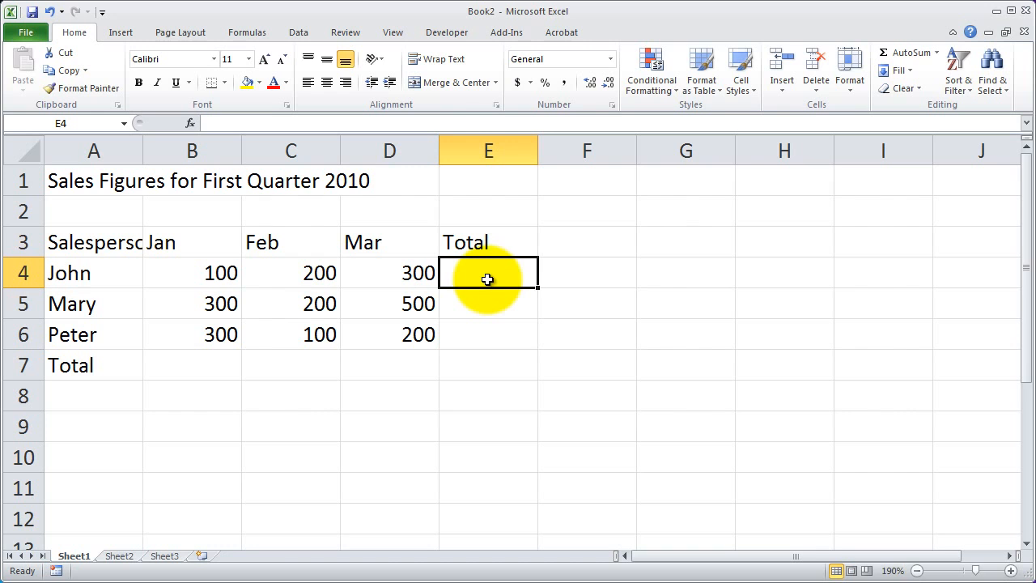
pyautogui.write('=sum')
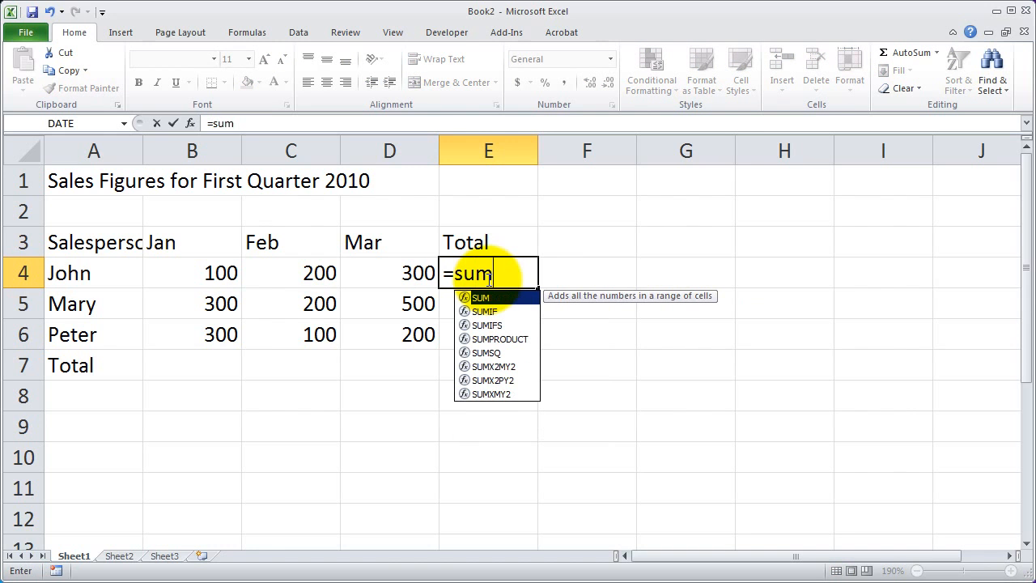
pyautogui.write(')')
pyautogui.press('BackSpace')
pyautogui.write('(')
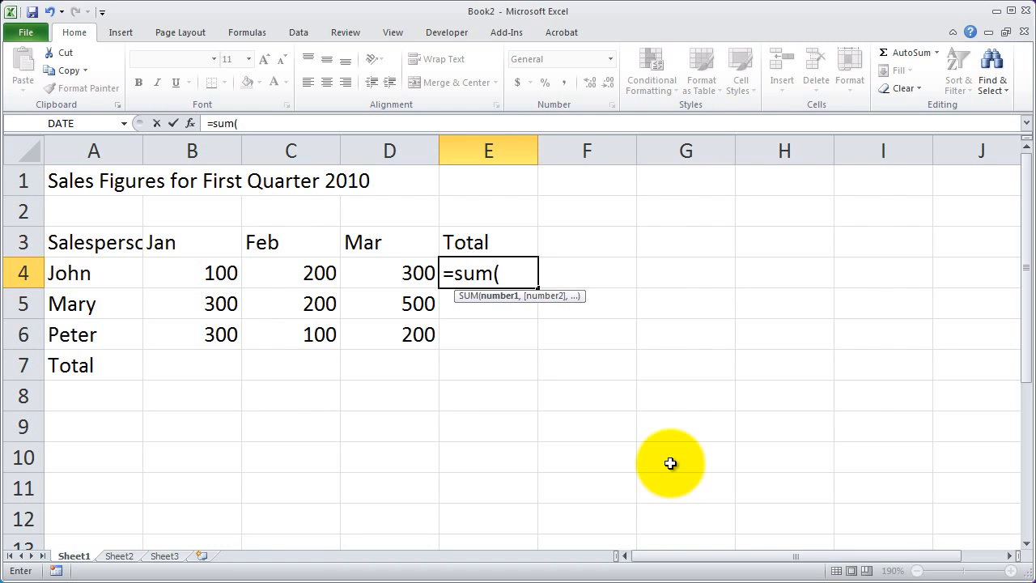
pyautogui.click(194, 272)
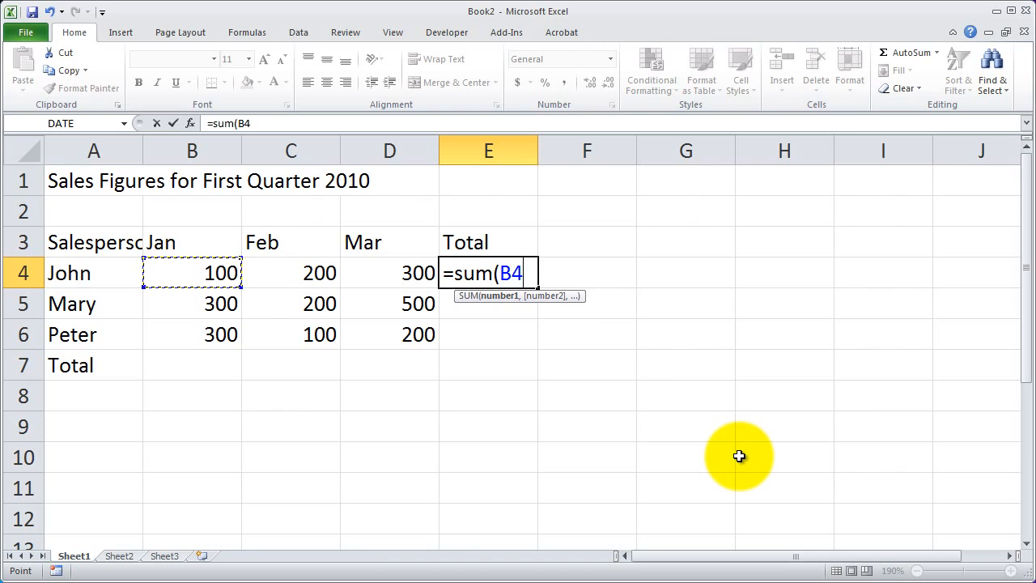
pyautogui.press('F8')
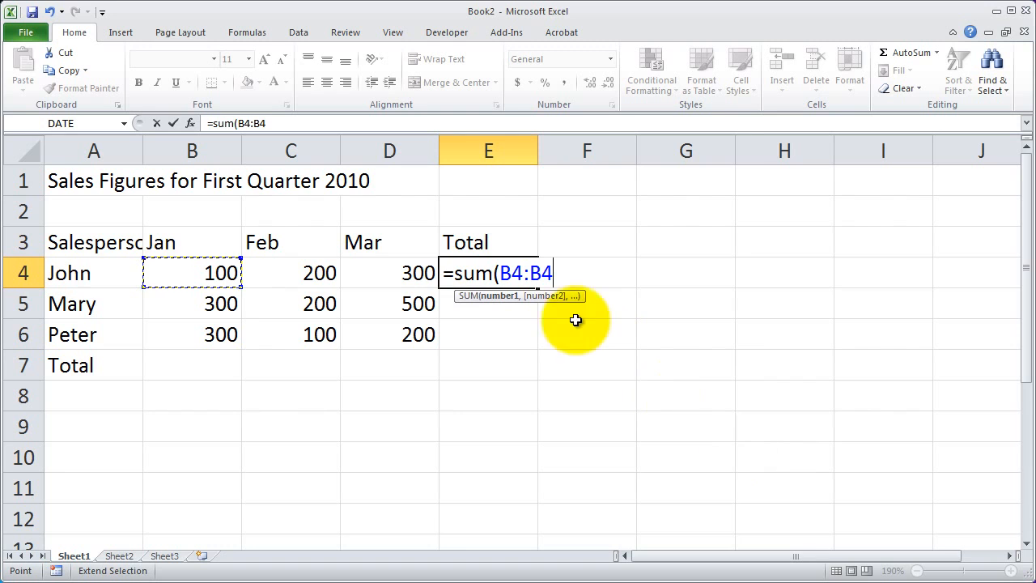
pyautogui.click(387, 271)
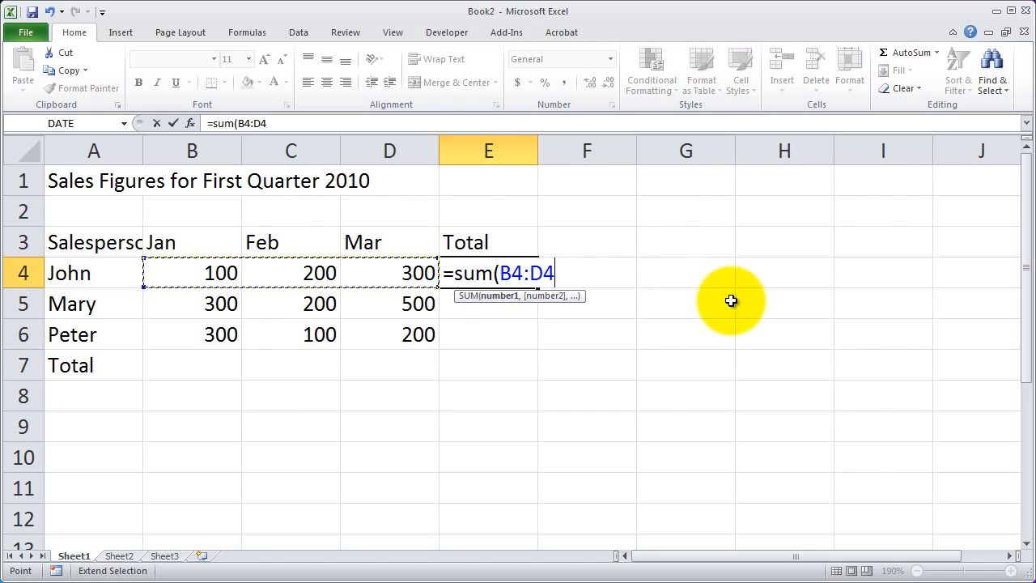
pyautogui.write(')')
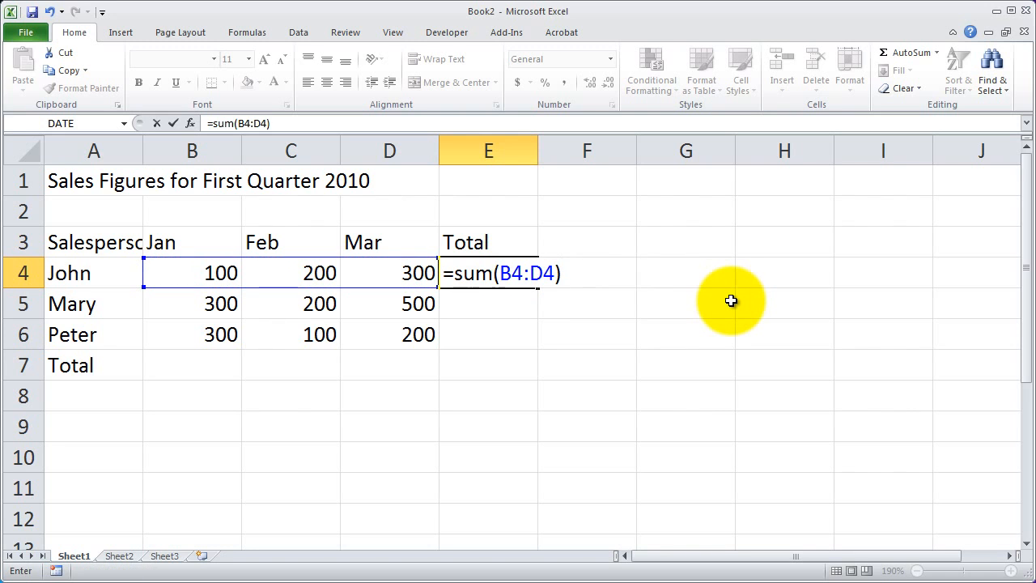
pyautogui.press('Return')
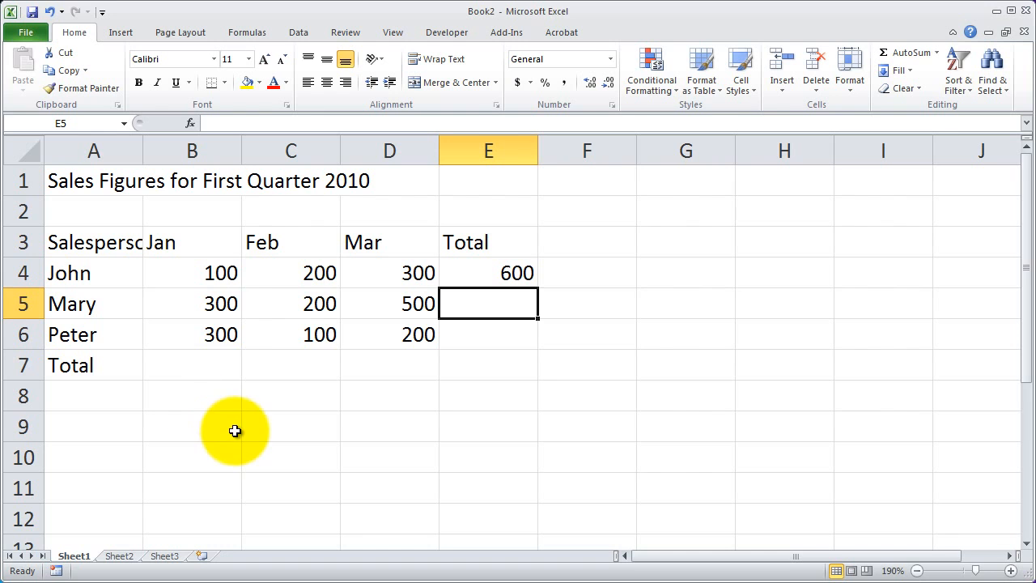
# Start a SUM function in cell B7 for the January sales total.
pyautogui.click(198, 369)
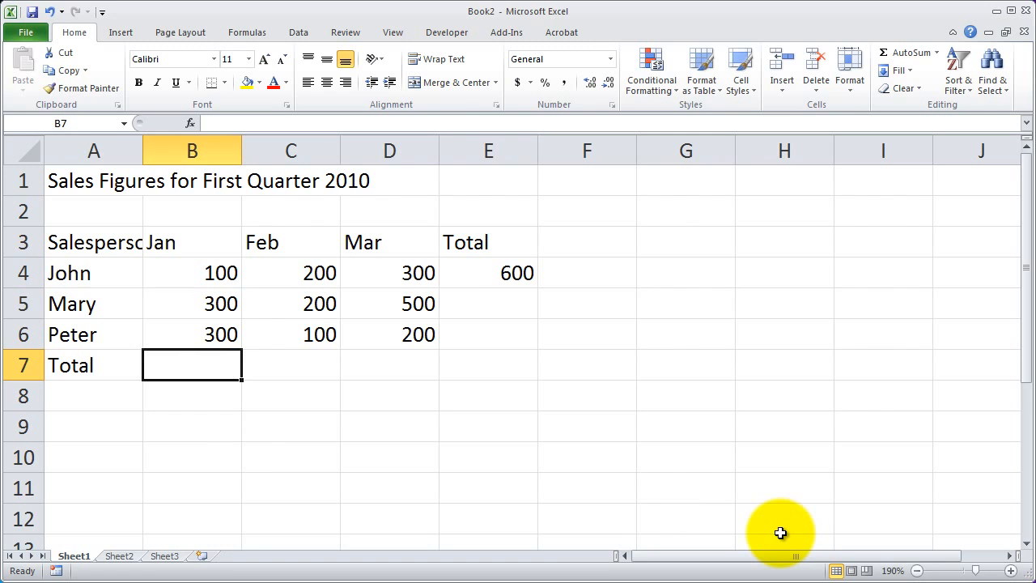
pyautogui.write('=')
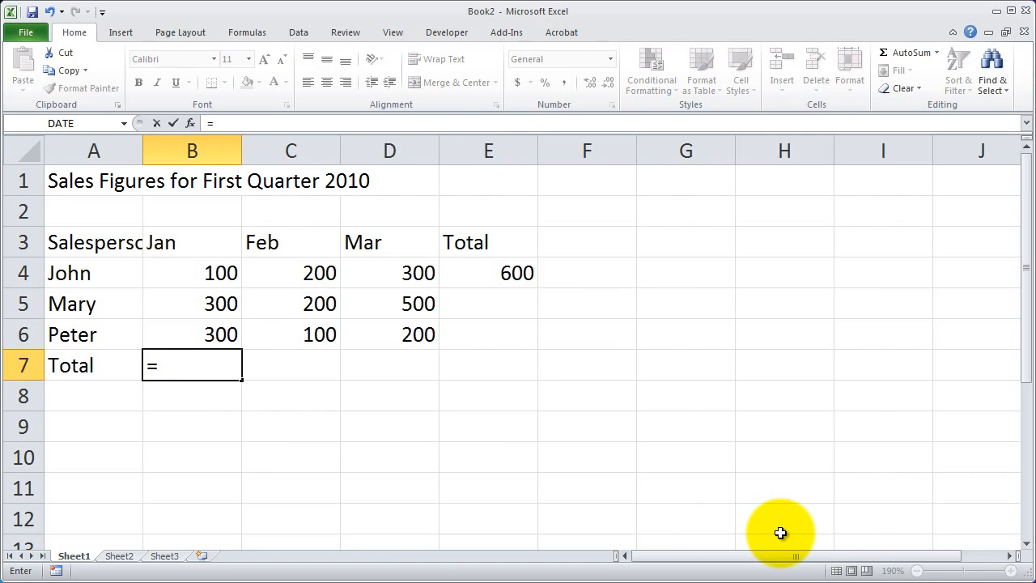
pyautogui.write('sum(')
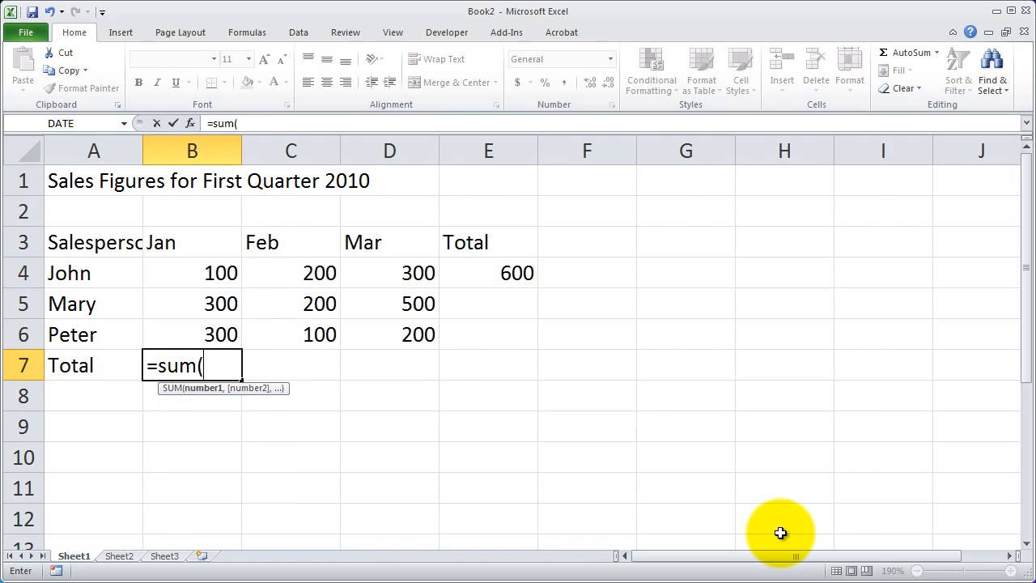
pyautogui.click(209, 274)
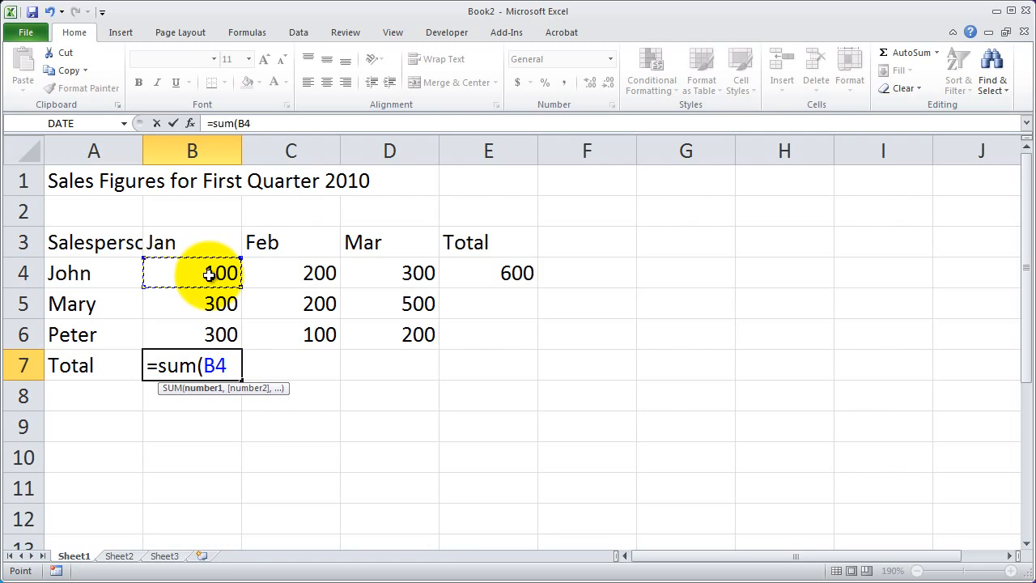
pyautogui.press('F8')
pyautogui.click(191, 334)
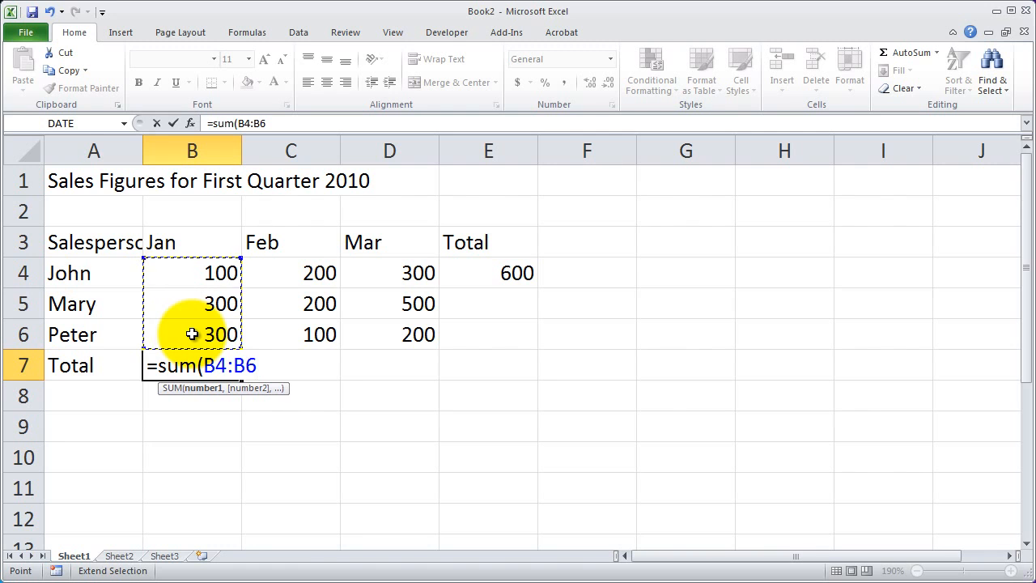
pyautogui.press('BackSpace')
pyautogui.press('BackSpace')
pyautogui.press('BackSpace')
pyautogui.press('BackSpace')
pyautogui.press('BackSpace')
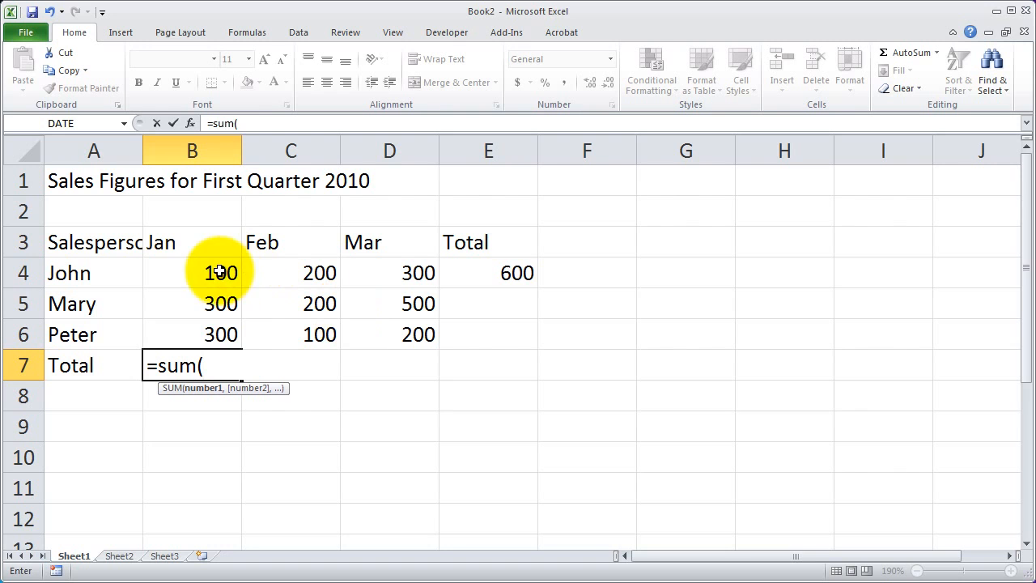
pyautogui.moveTo(216, 272); pyautogui.dragTo(215, 332)
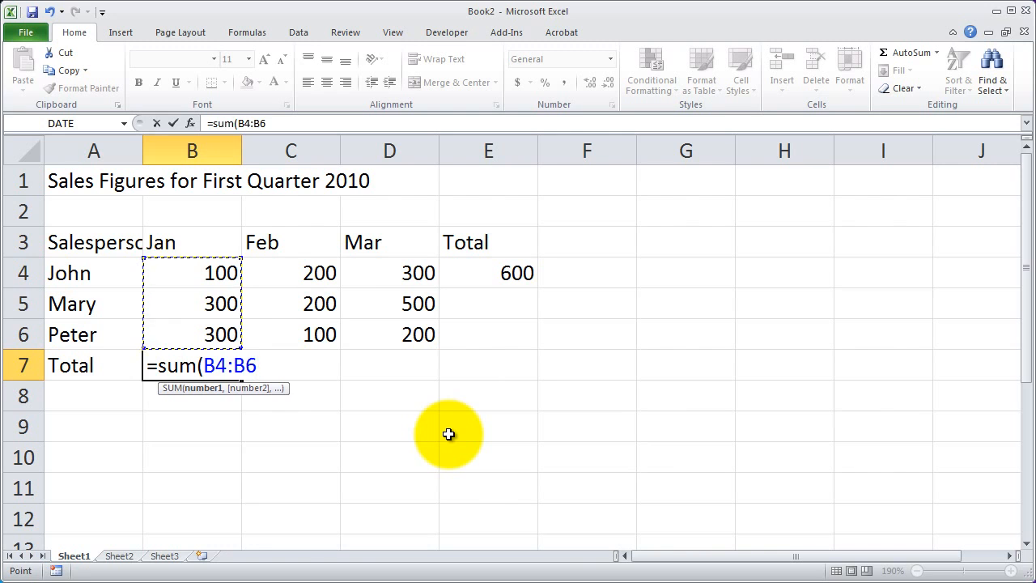
pyautogui.press('BackSpace')
pyautogui.press('BackSpace')
pyautogui.press('BackSpace')
pyautogui.press('BackSpace')
pyautogui.press('BackSpace')
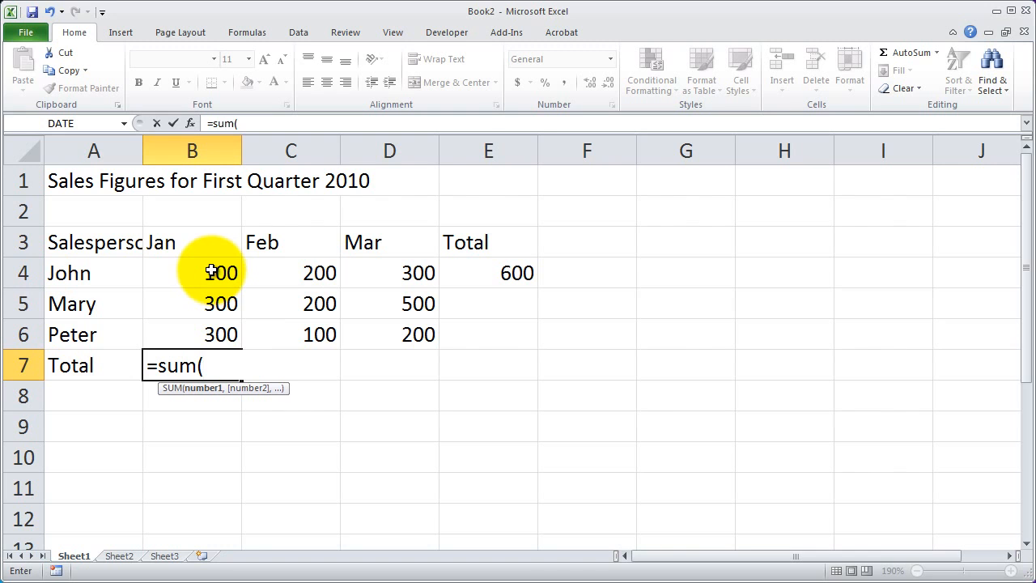
# Complete the SUM function in cell B7 with the January range B4:B6.
pyautogui.moveTo(210, 271); pyautogui.dragTo(215, 337)
pyautogui.press('Return')
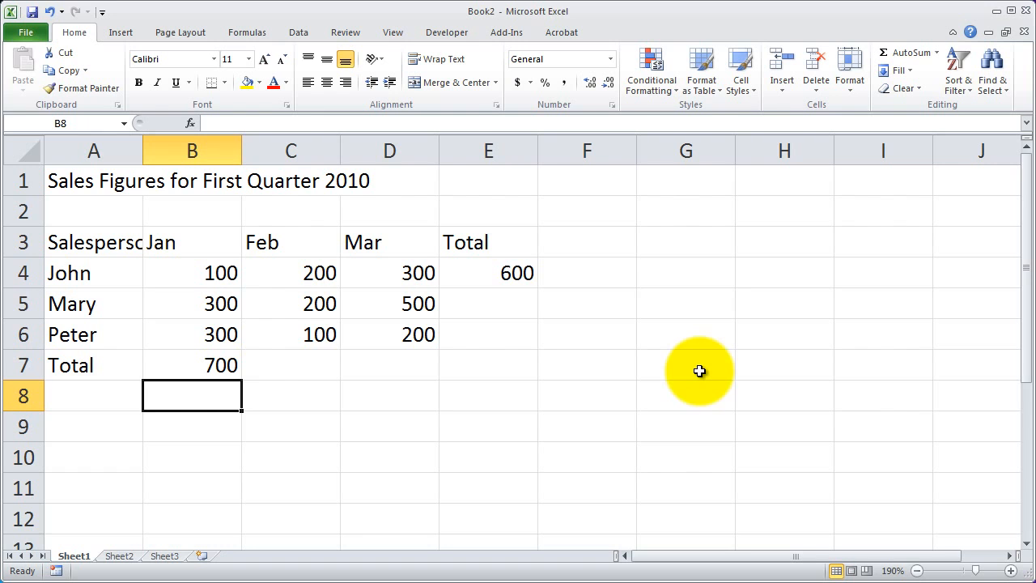
pyautogui.click(485, 275)
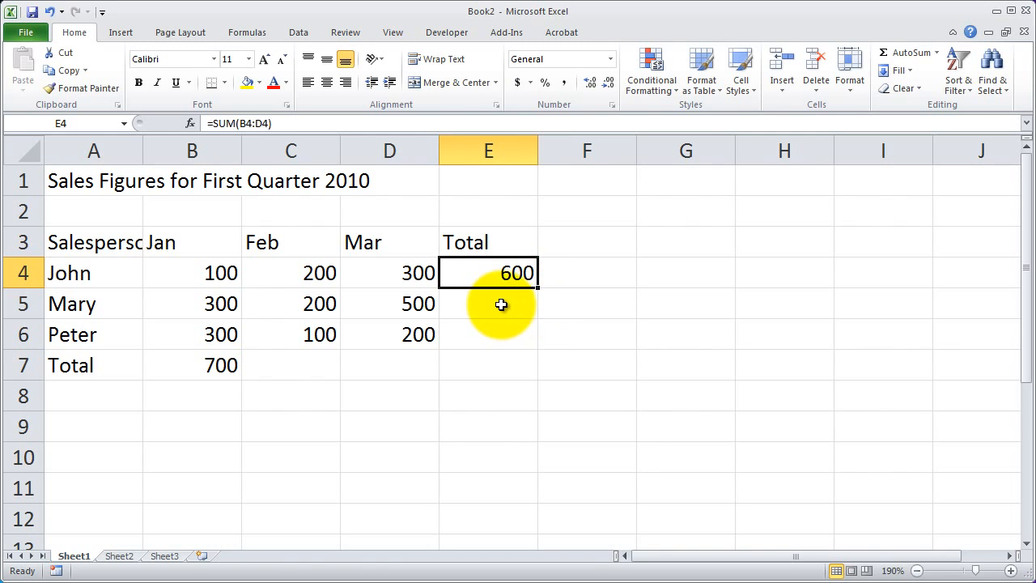
pyautogui.click(502, 305)
pyautogui.click(504, 332)
pyautogui.click(306, 368)
pyautogui.click(381, 369)
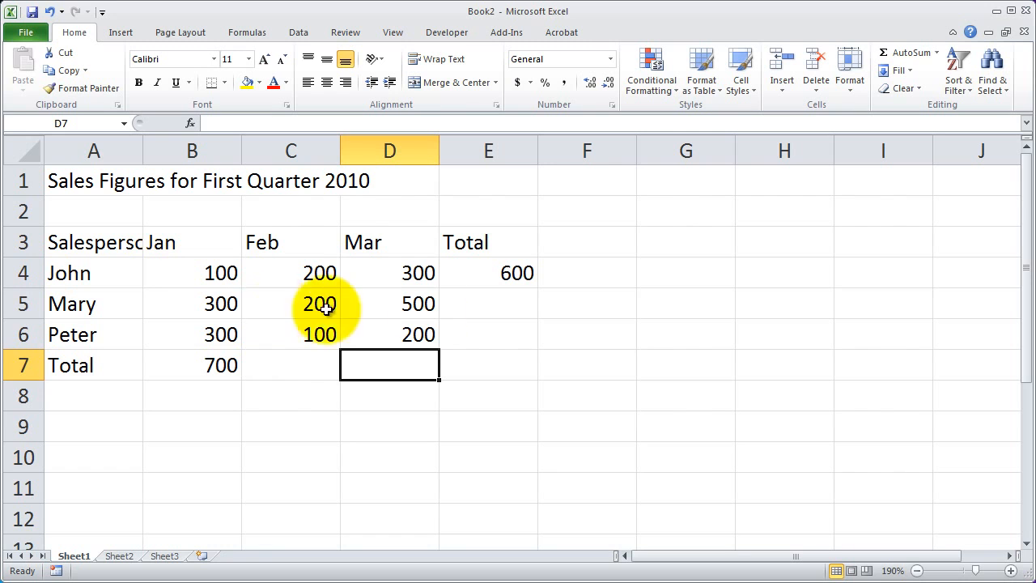
pyautogui.click(486, 308)
pyautogui.click(488, 334)
pyautogui.click(289, 374)
pyautogui.click(364, 368)
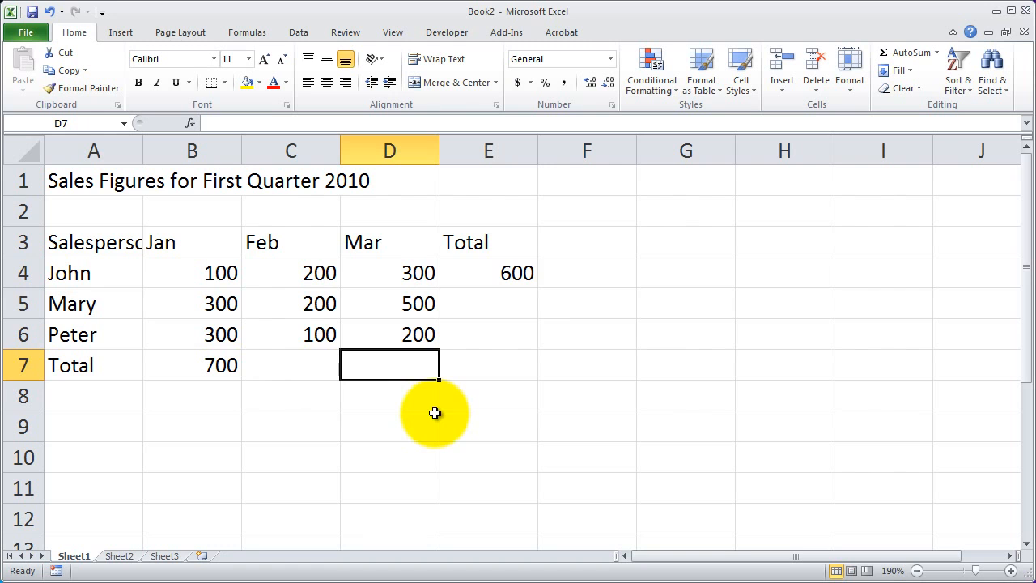
pyautogui.click(517, 274)
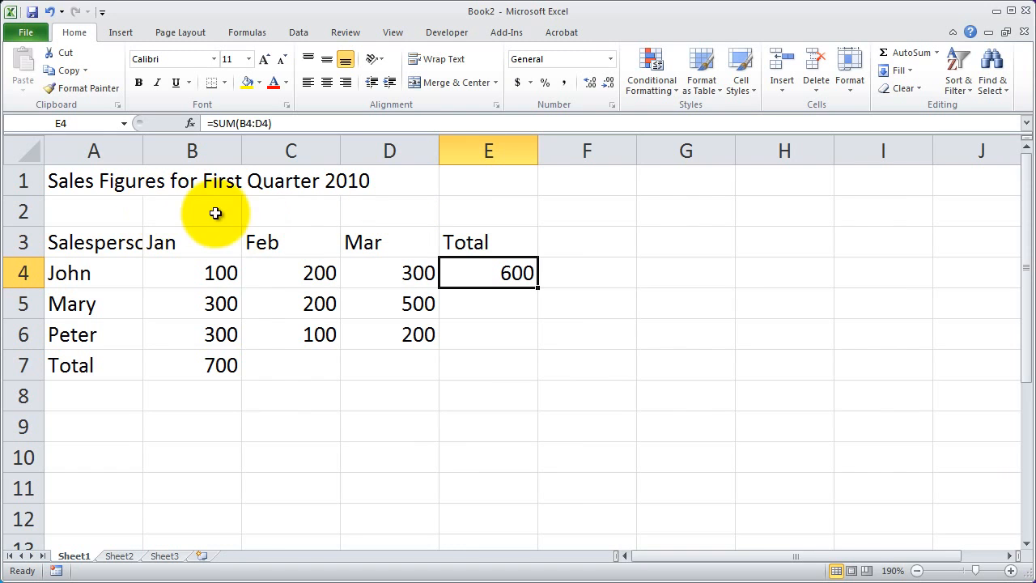
pyautogui.moveTo(207, 214)
pyautogui.mouseDown()
pyautogui.moveTo(173, 203)
pyautogui.moveTo(486, 328)
pyautogui.mouseUp()
pyautogui.moveTo(365, 266); pyautogui.dragTo(175, 398)
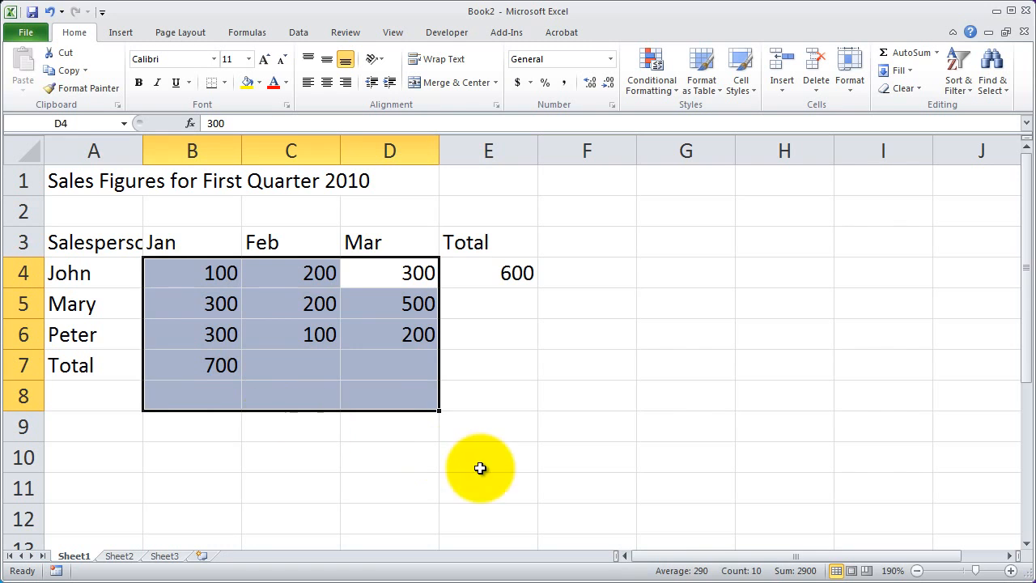
# Copy the SUM formula from E4 down through E6 and check the formulas of the salesperson totals.
pyautogui.click(480, 273)
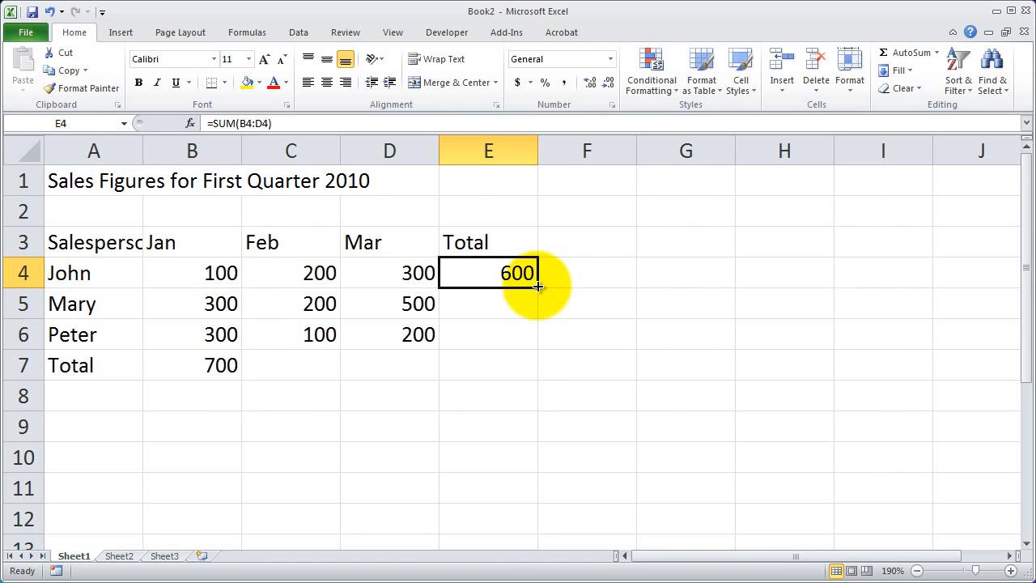
pyautogui.moveTo(537, 286); pyautogui.dragTo(522, 340)
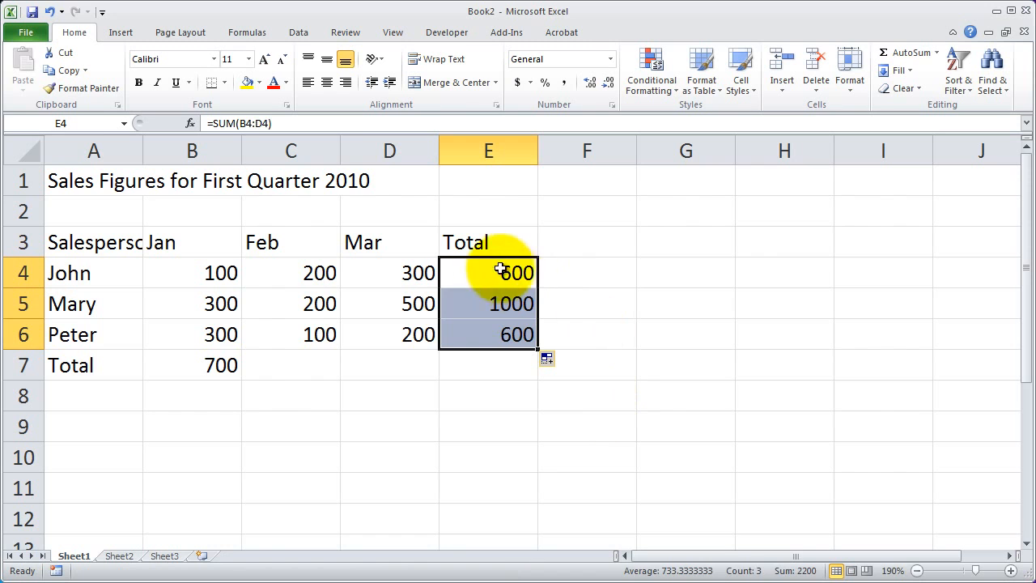
pyautogui.click(528, 275)
pyautogui.click(516, 303)
pyautogui.click(517, 335)
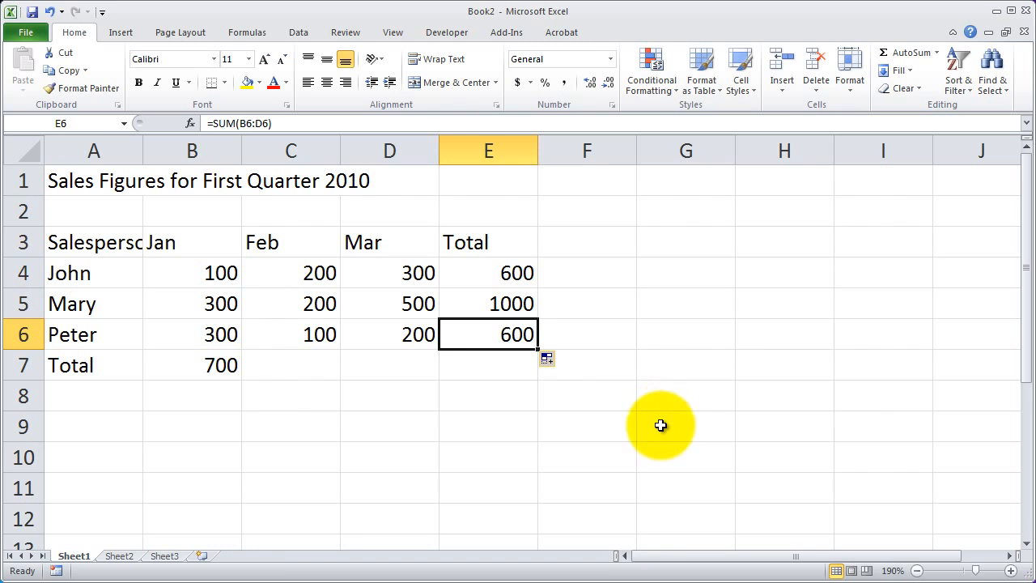
pyautogui.click(471, 306)
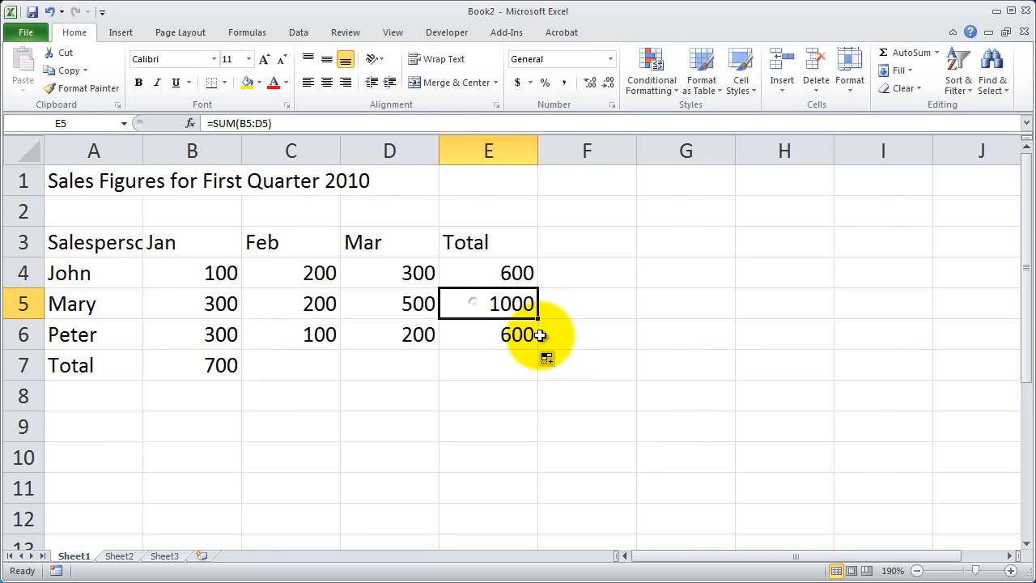
pyautogui.click(494, 338)
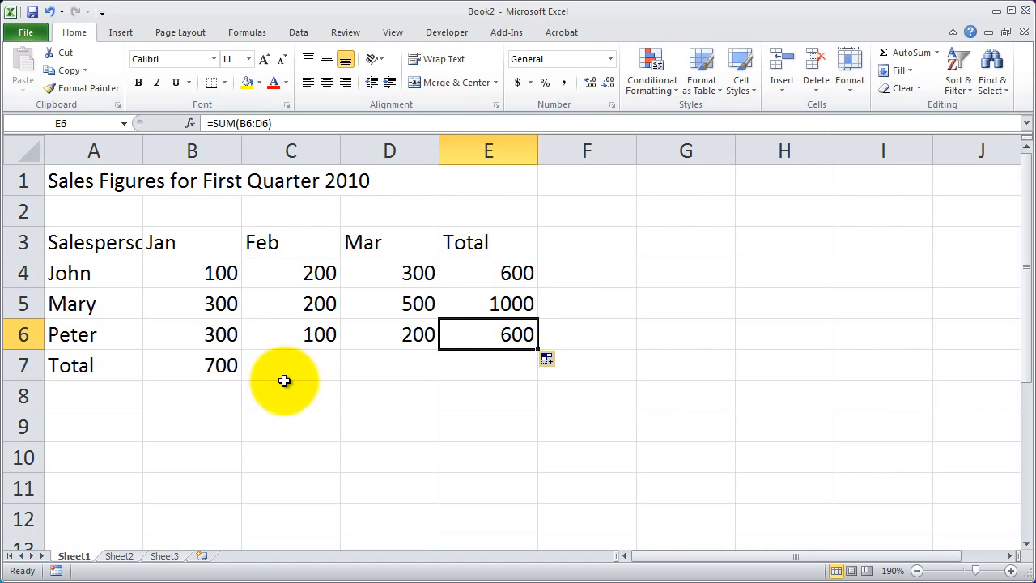
# Copy the January SUM formula from B7 across to D7 to total the February and March sales.
pyautogui.click(206, 365)
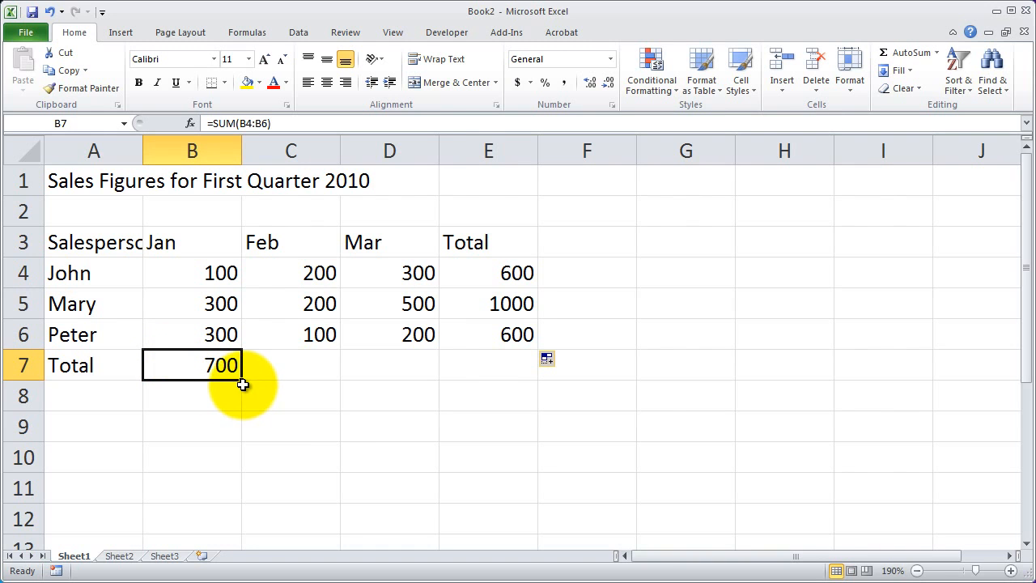
pyautogui.moveTo(244, 382); pyautogui.dragTo(418, 383)
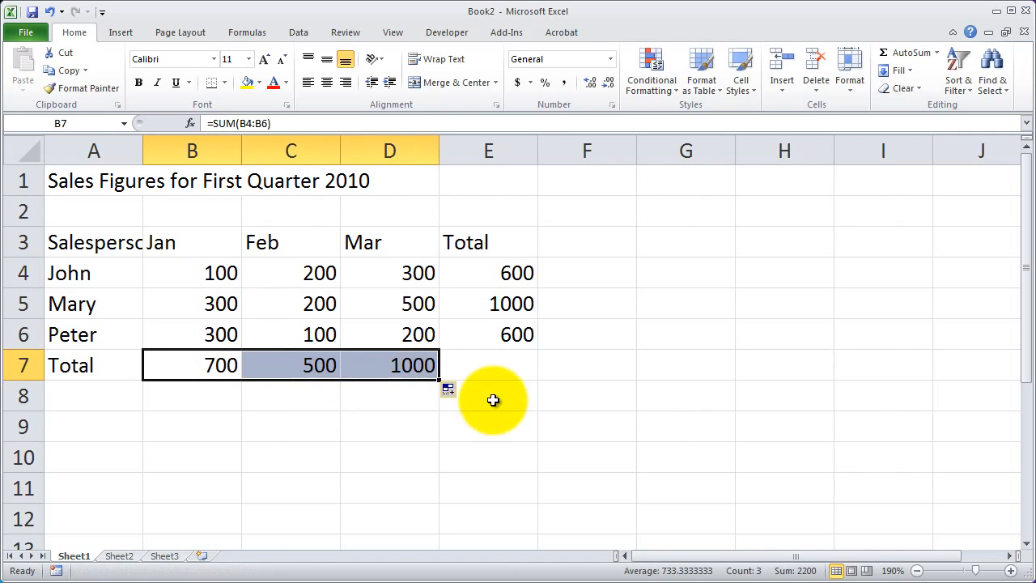
pyautogui.click(650, 466)
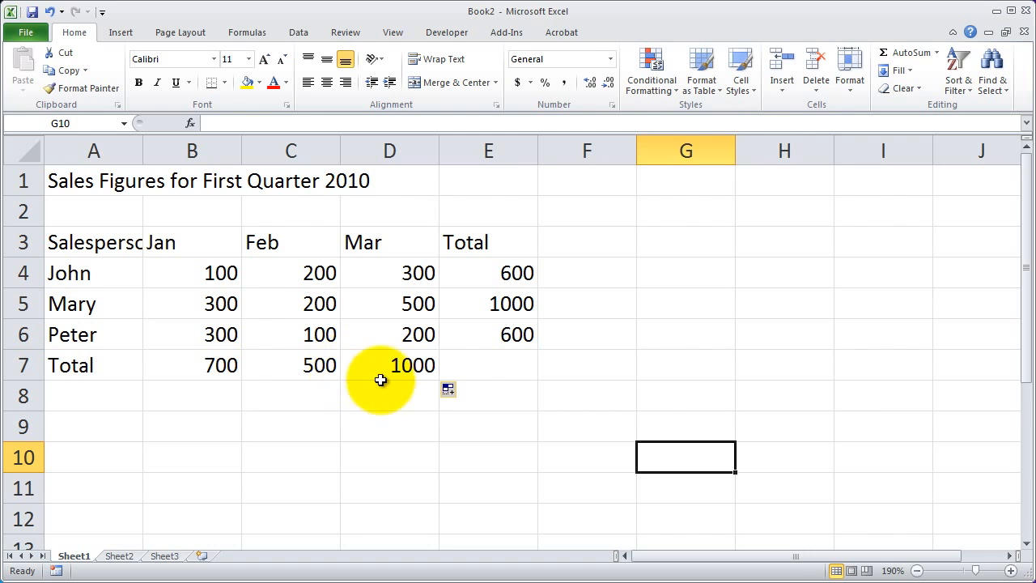
pyautogui.click(75, 395)
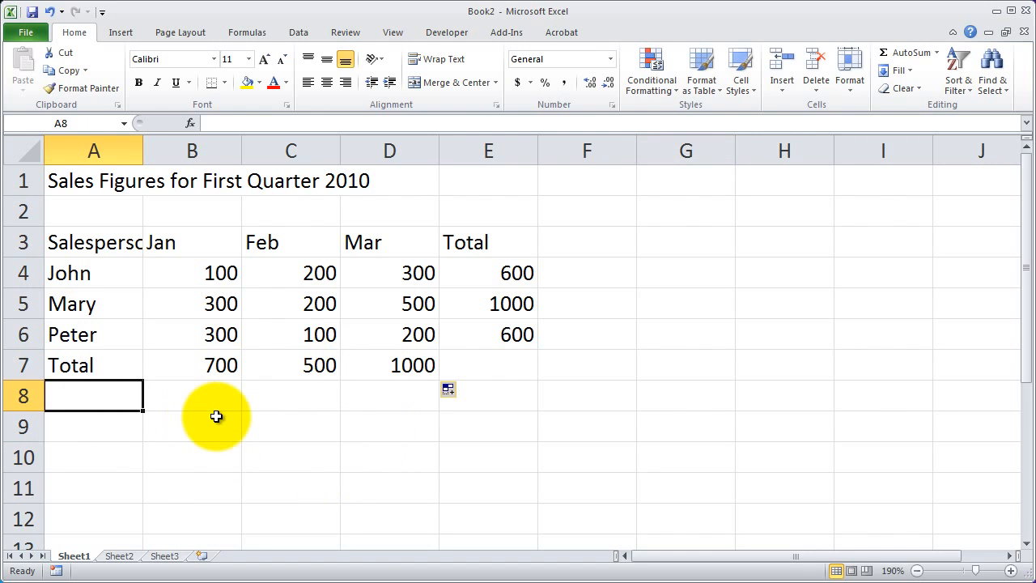